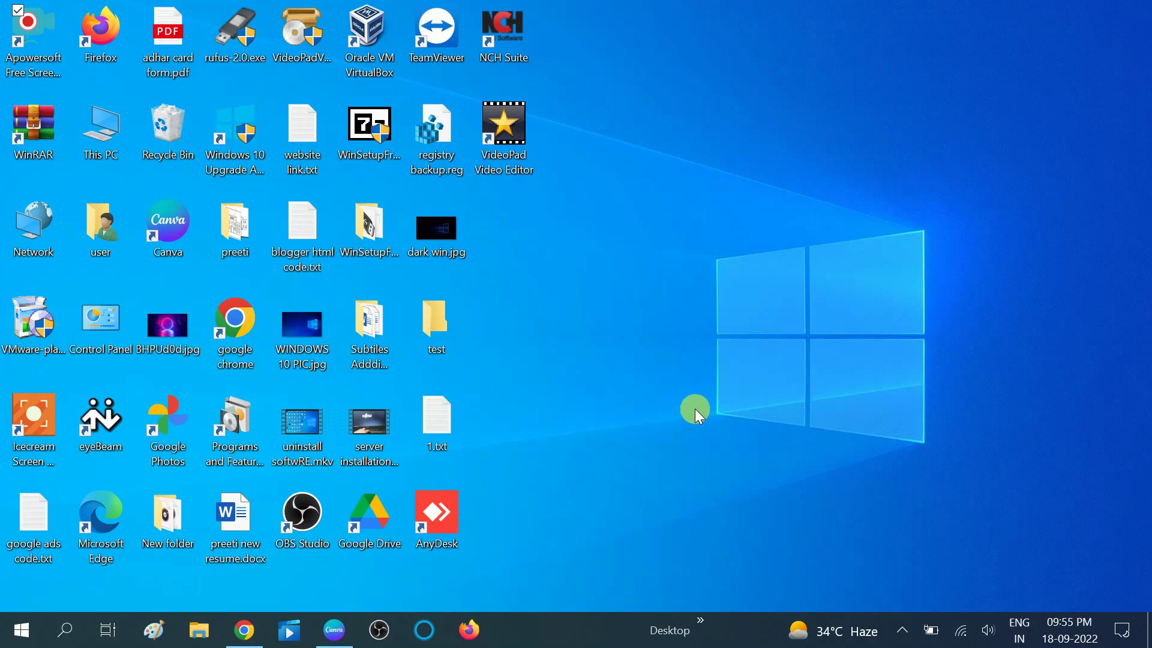
Step: Search Windows for 'firewall' and open Firewall & network protection in Windows Security
left_click(68, 632)
type("f")
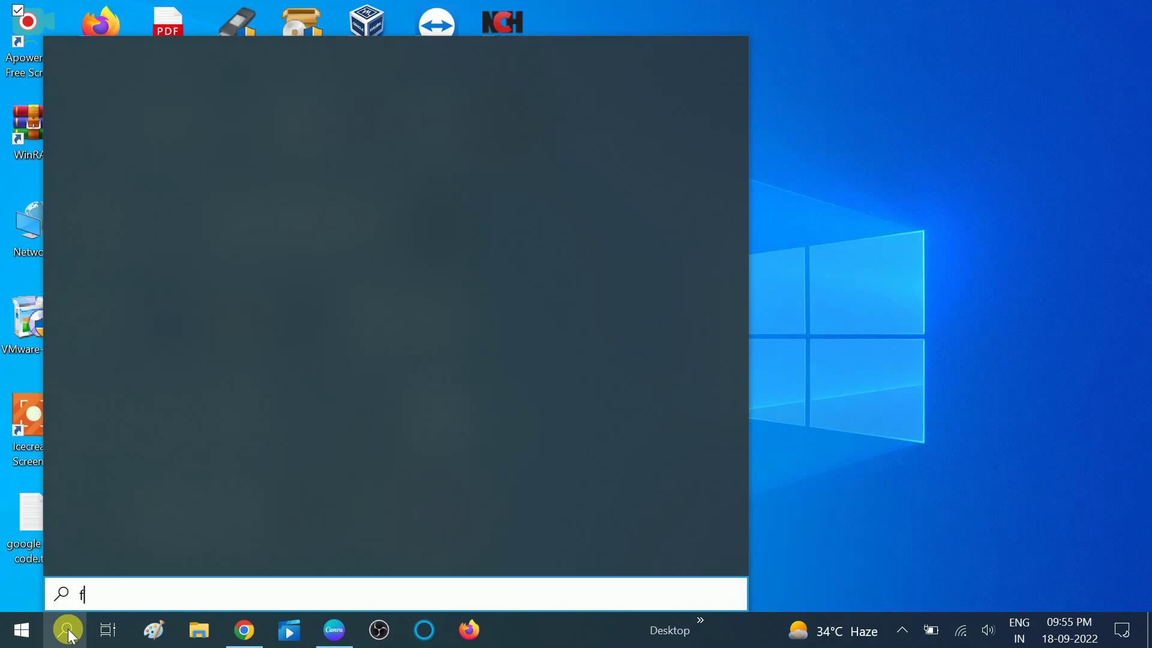
type("irewall")
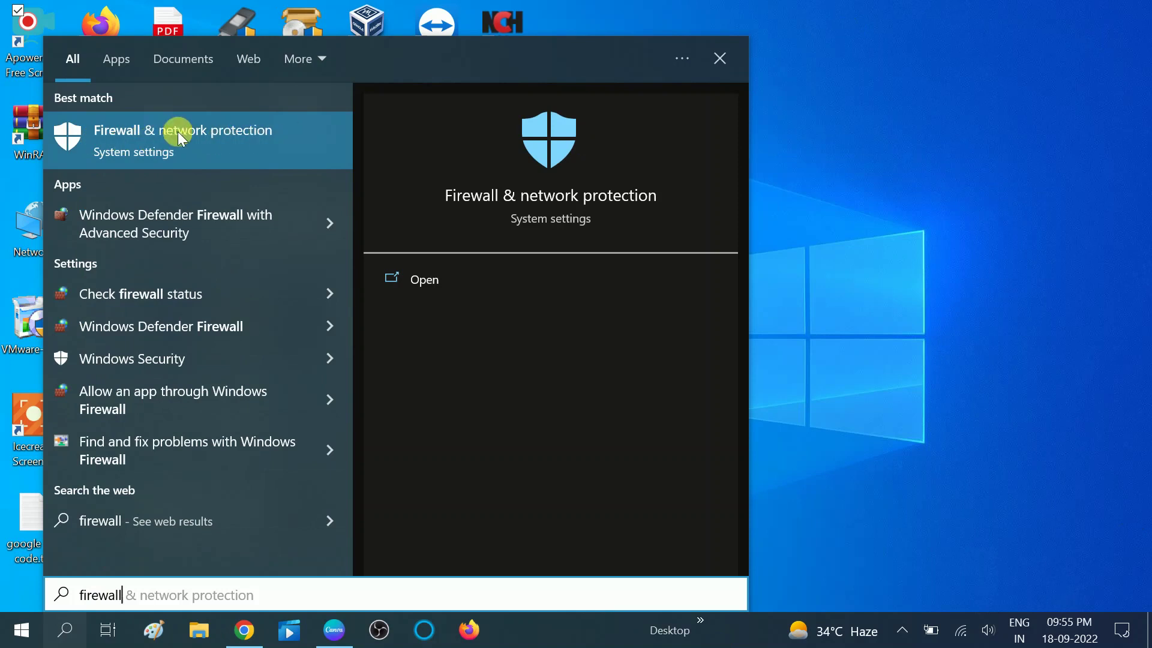
left_click(234, 128)
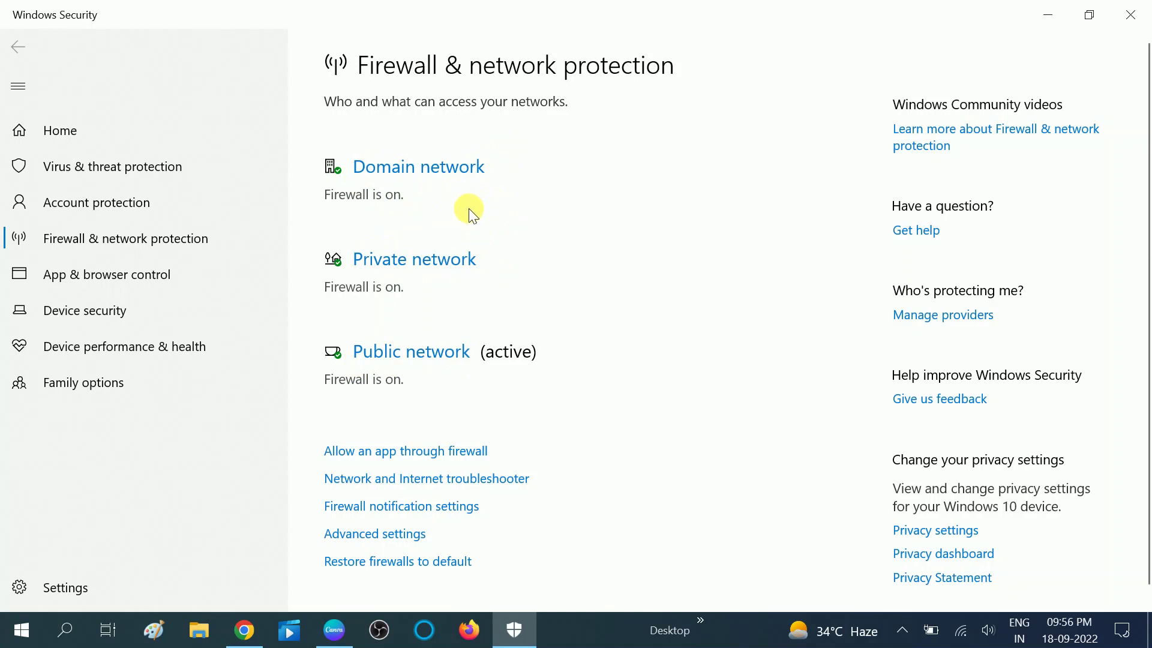
Step: Switch the Domain network firewall off and return to the firewall overview
left_click(399, 168)
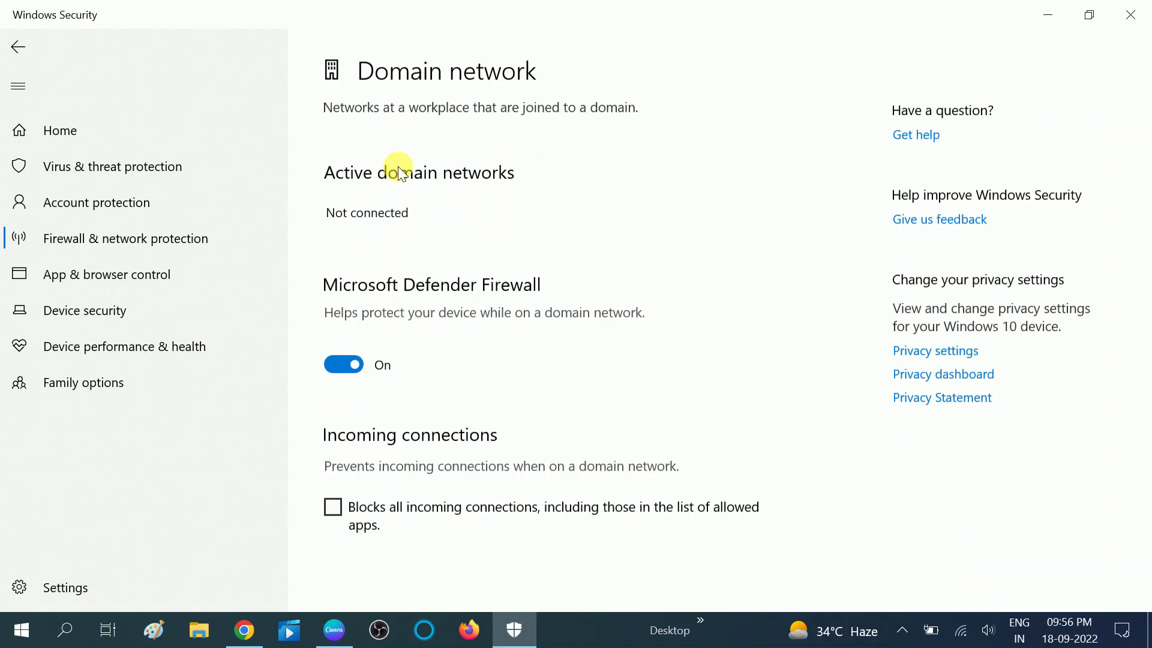
left_click(346, 360)
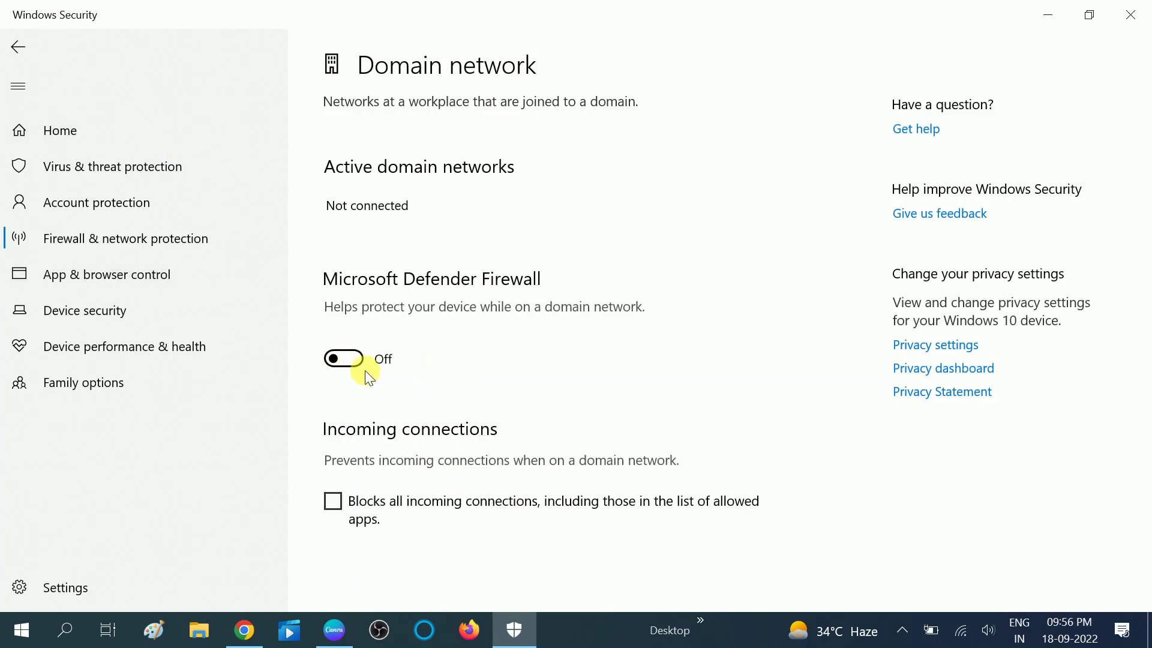
left_click(19, 47)
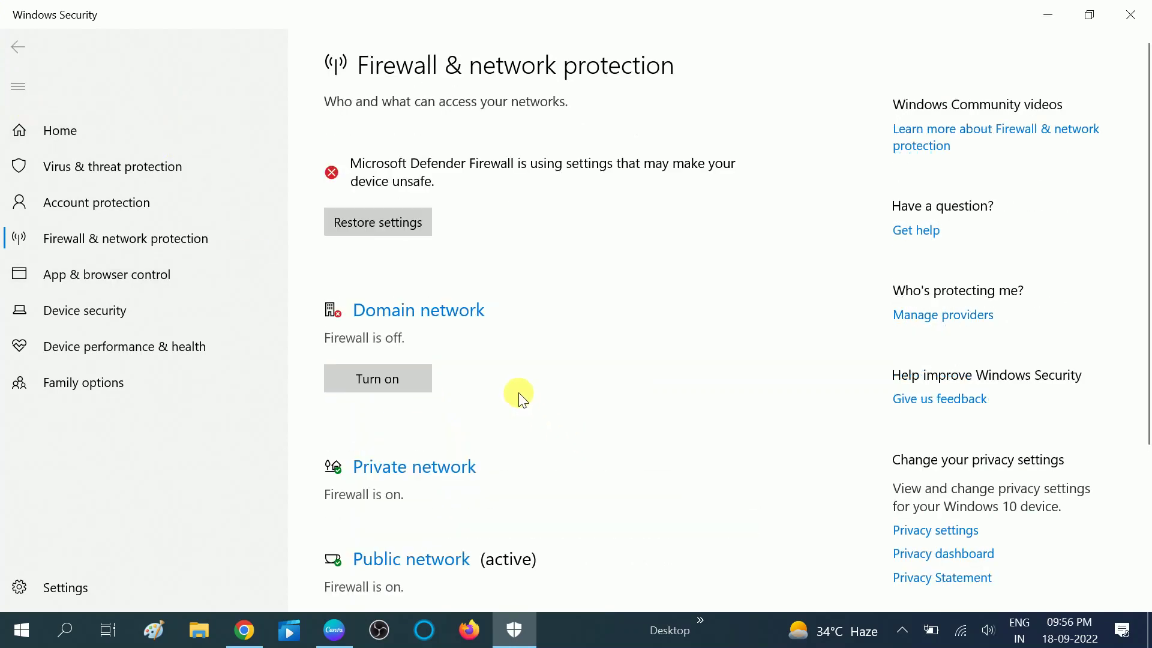
Step: Turn off the Private network firewall and go back to the overview
scroll(450, 386, "down", 2)
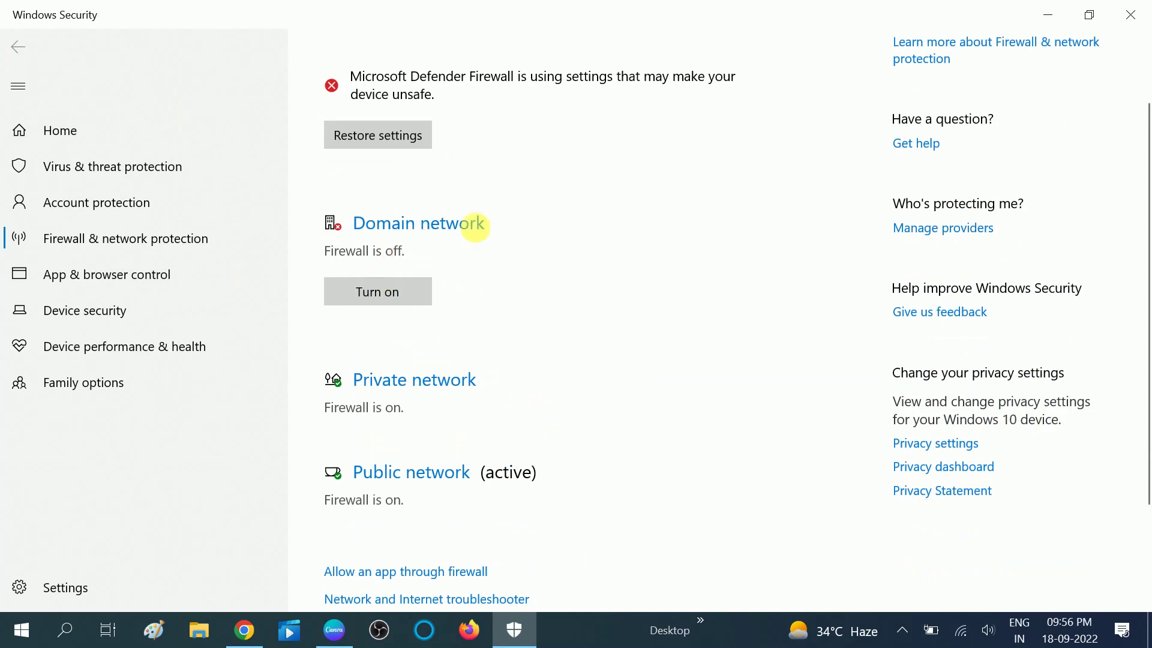
scroll(386, 290, "down", 3)
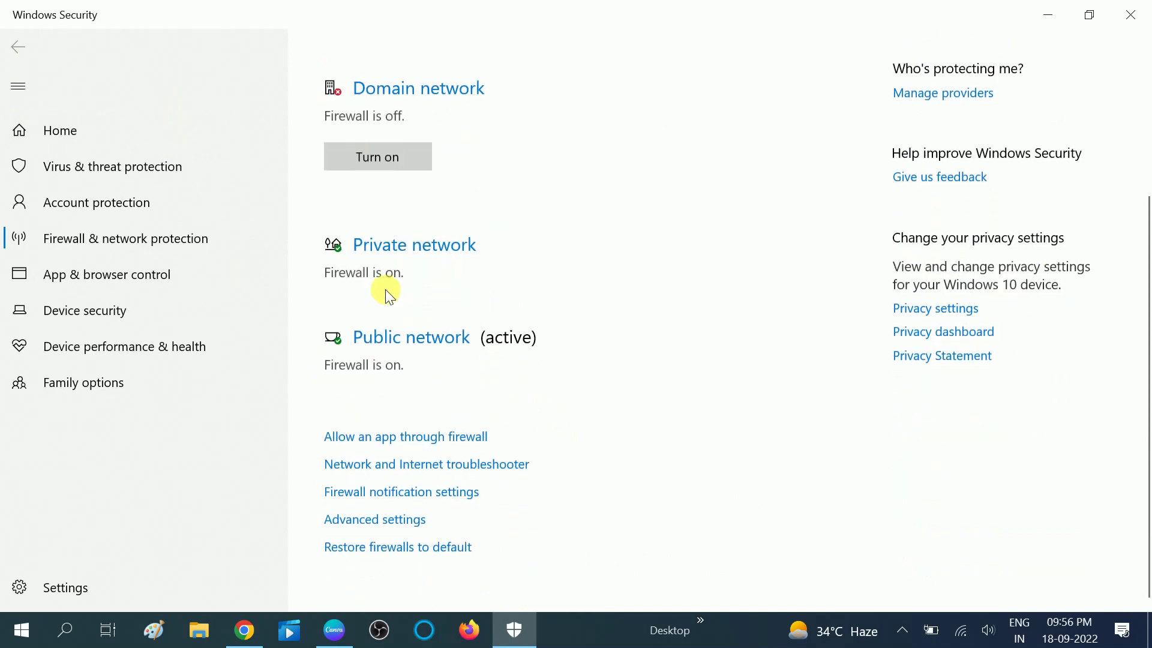
left_click(431, 251)
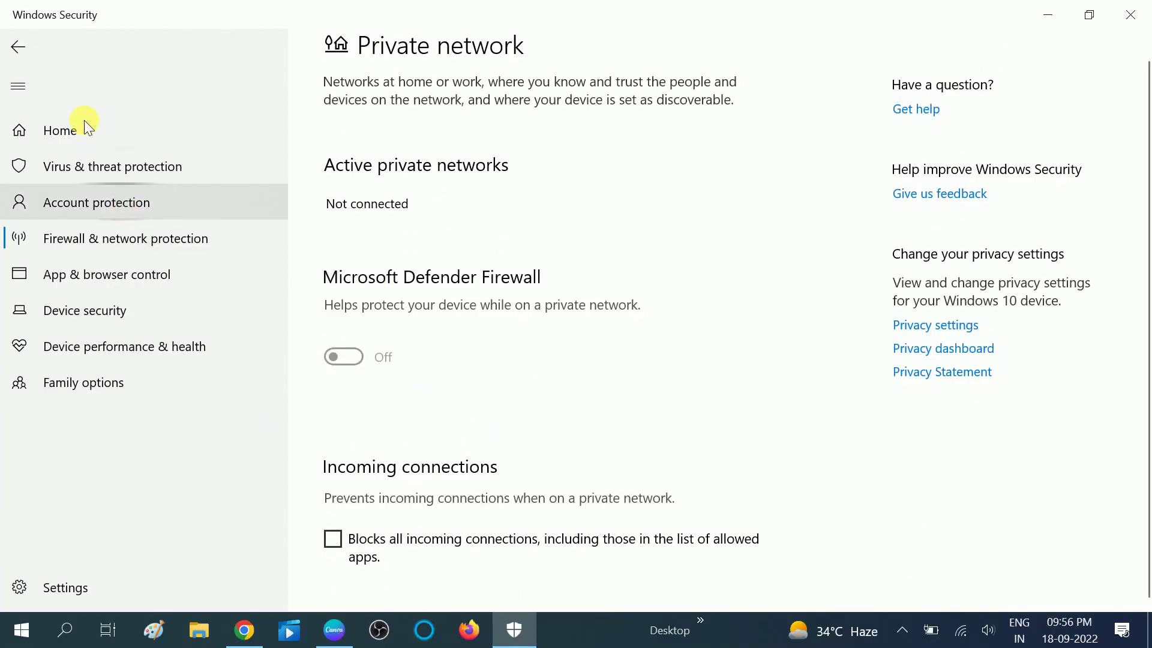
left_click(36, 63)
Step: Turn off the Public network firewall and go back to the overview
scroll(609, 307, "down", 5)
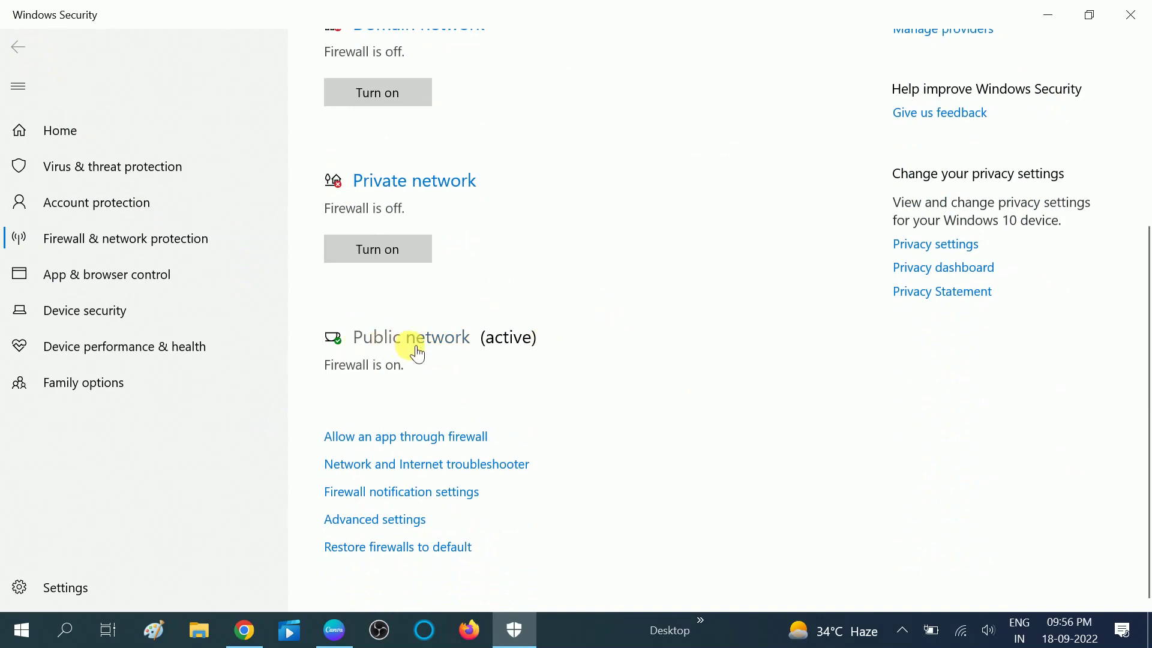
left_click(452, 349)
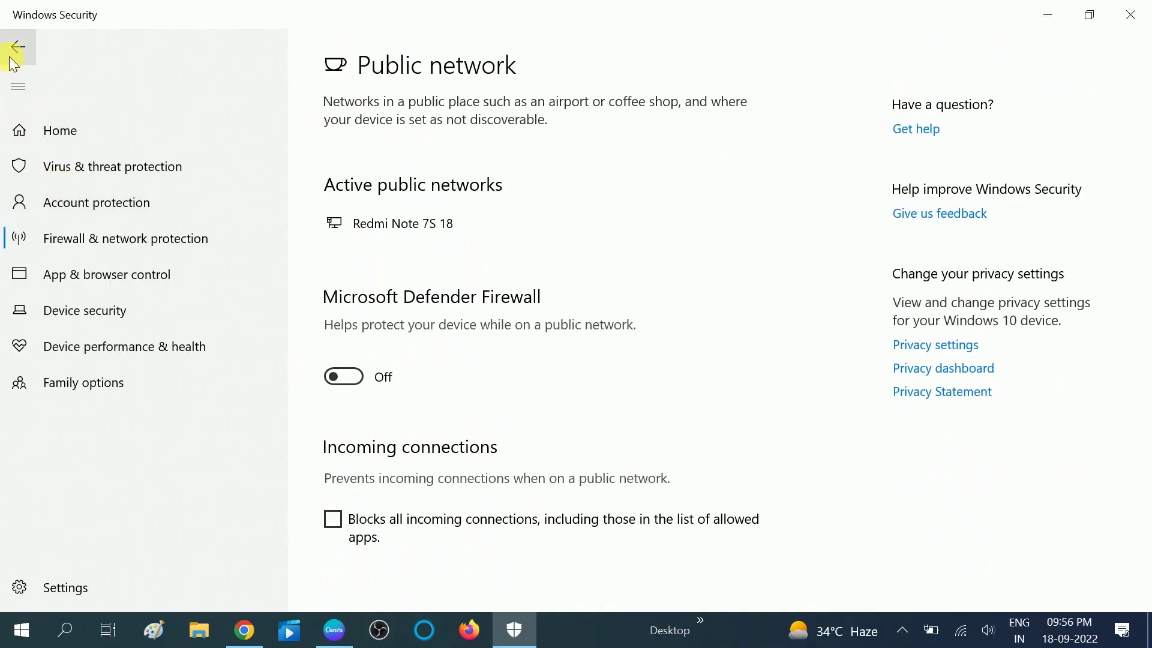
left_click(14, 55)
scroll(622, 365, "down", 3)
Step: Scroll up to review domain, private and public firewalls all shown as off
scroll(564, 222, "up", 1)
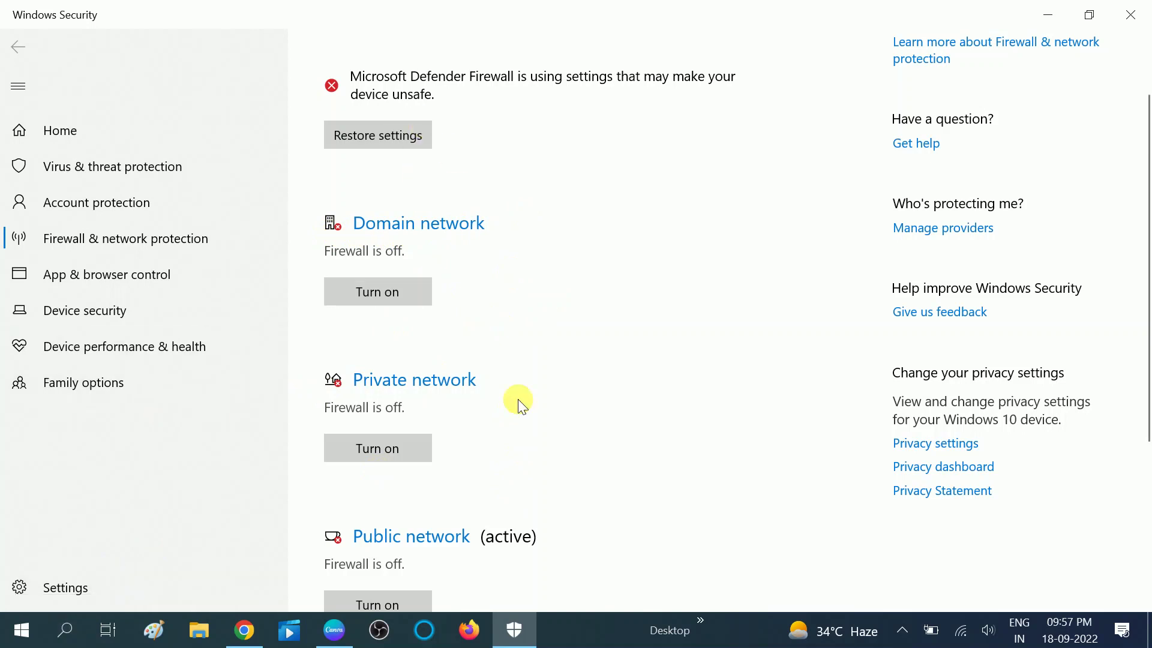
Step: Run firewall.cpl to open Control Panel's Windows Defender Firewall page
key("super+r")
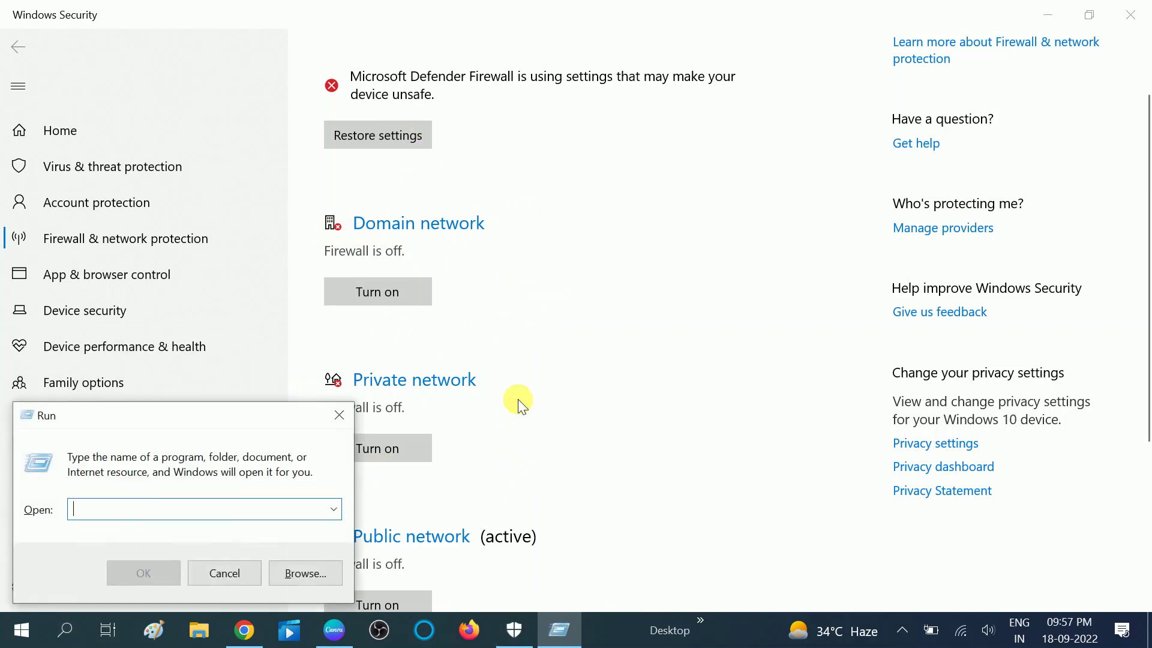
type("fire")
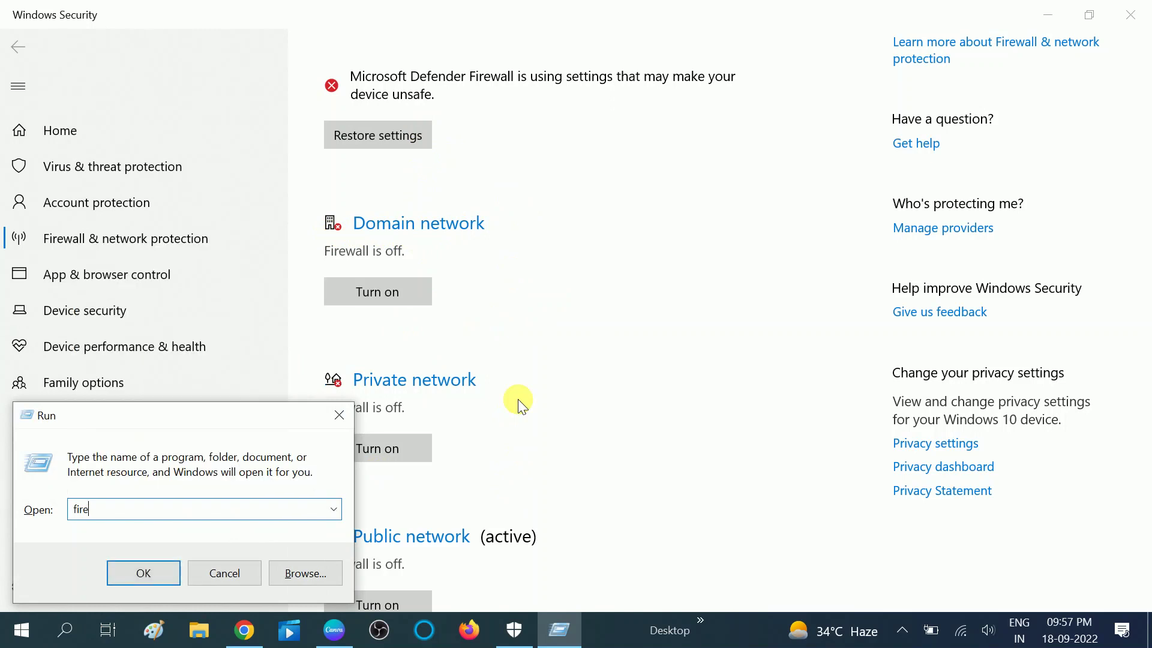
type("wall.cpl")
key("Return")
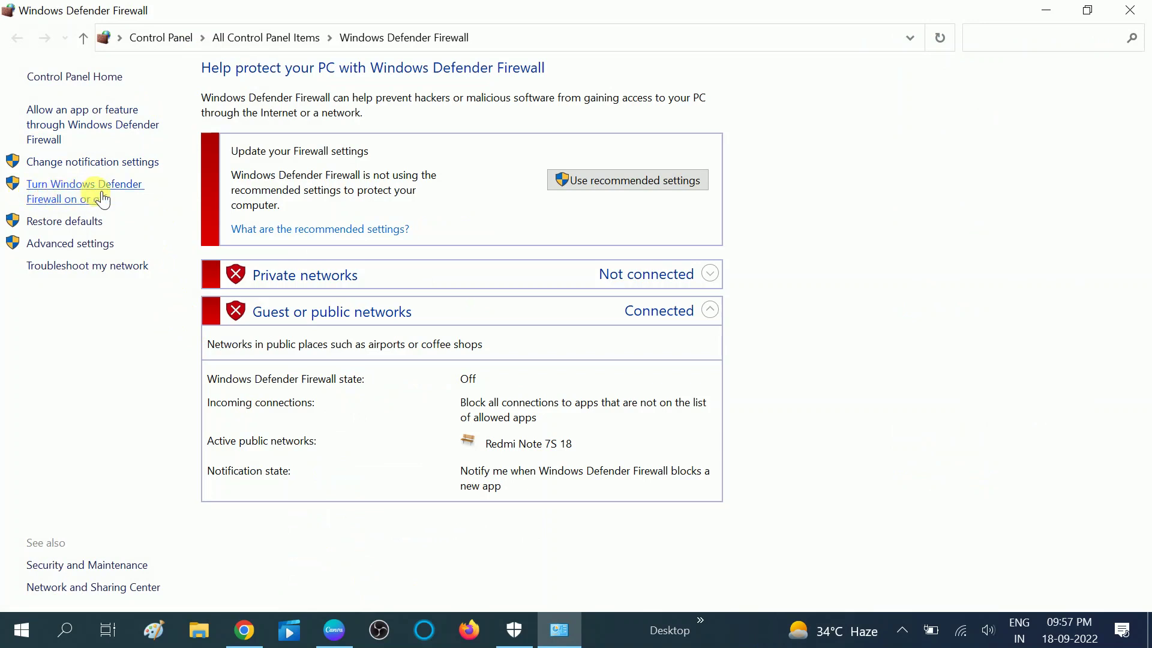
Step: Turn Windows Defender Firewall on for both private and public networks and confirm with OK
left_click(107, 203)
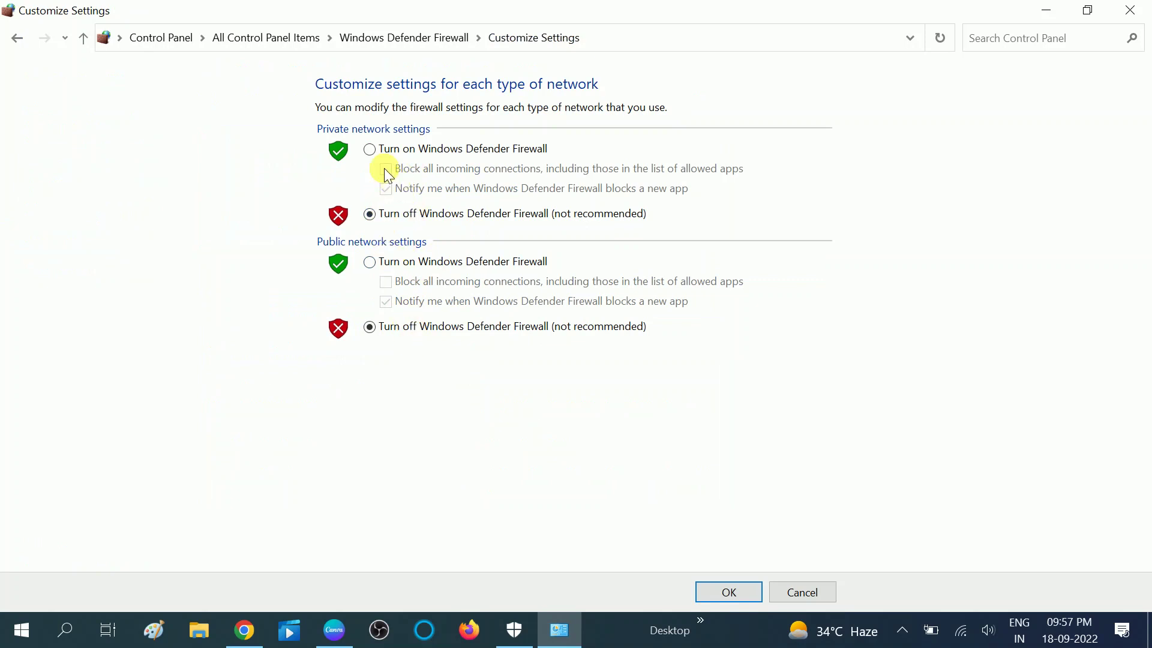
left_click(370, 150)
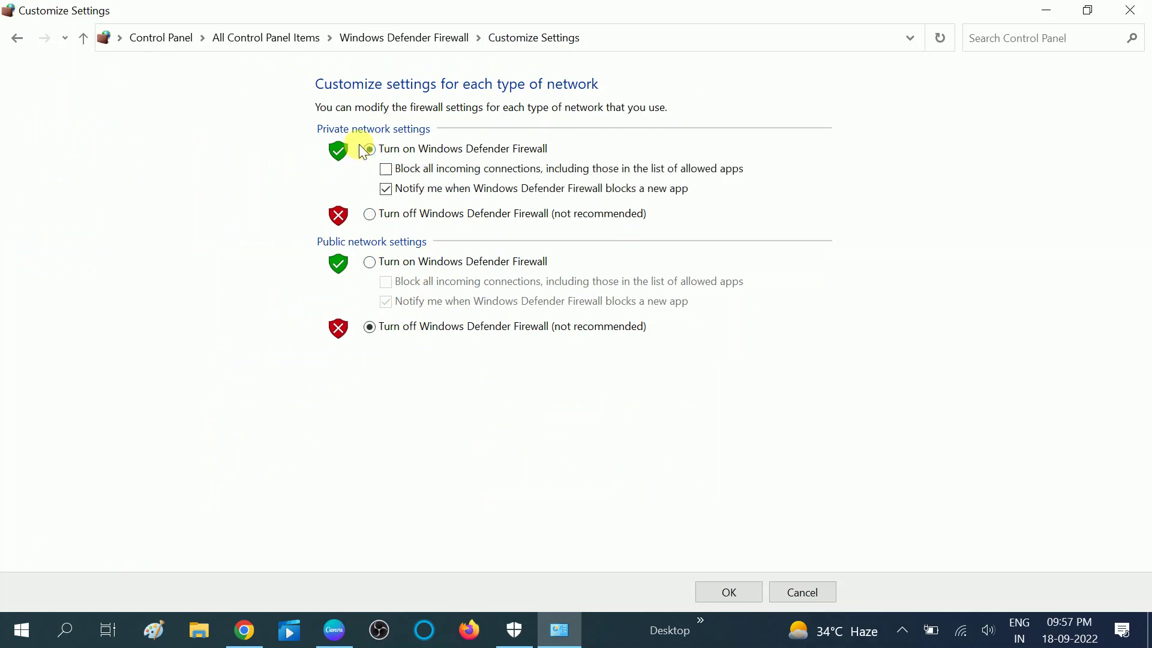
left_click(370, 262)
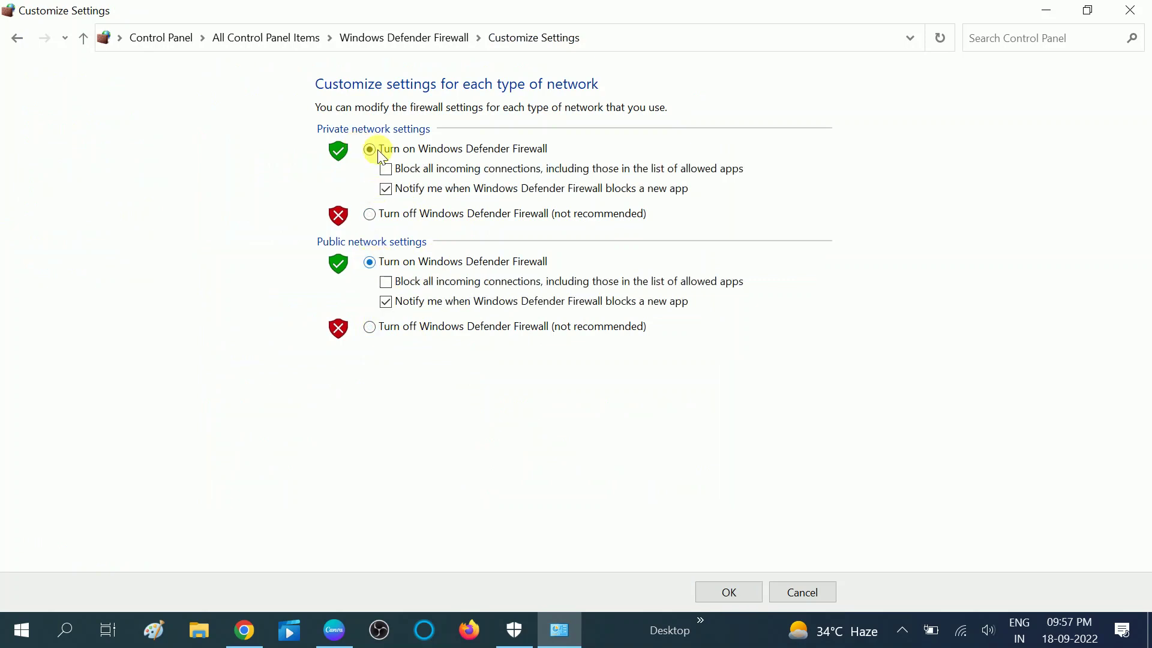
left_click(743, 593)
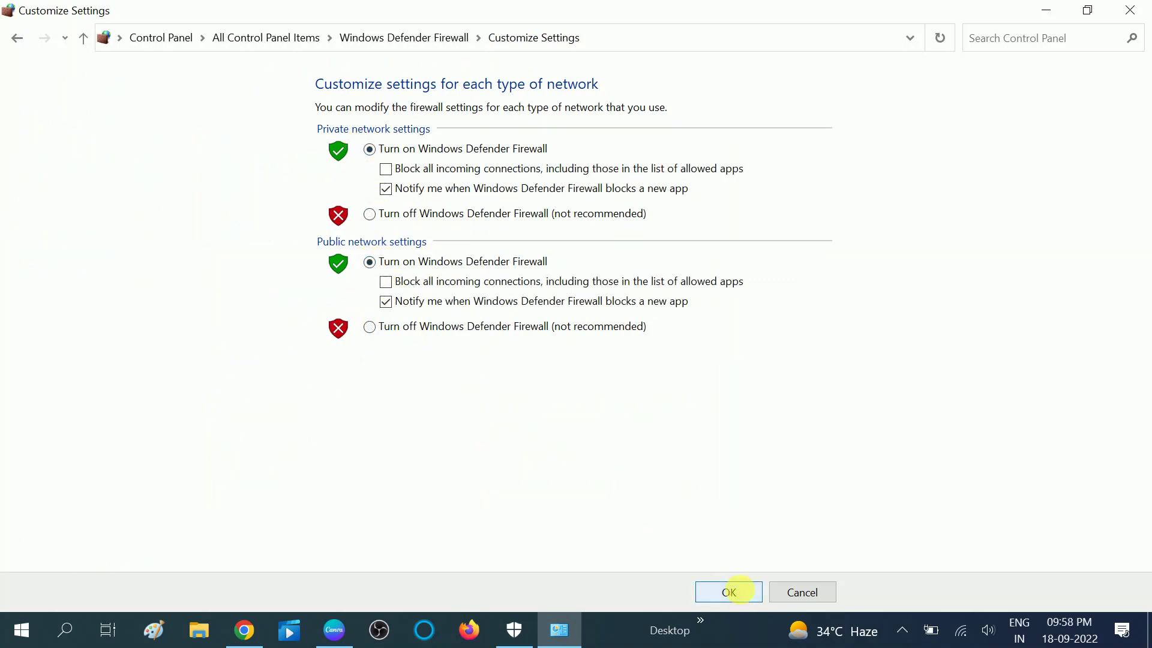
Step: Reopen Firewall & network protection from Search and check private and public are on
left_click(60, 633)
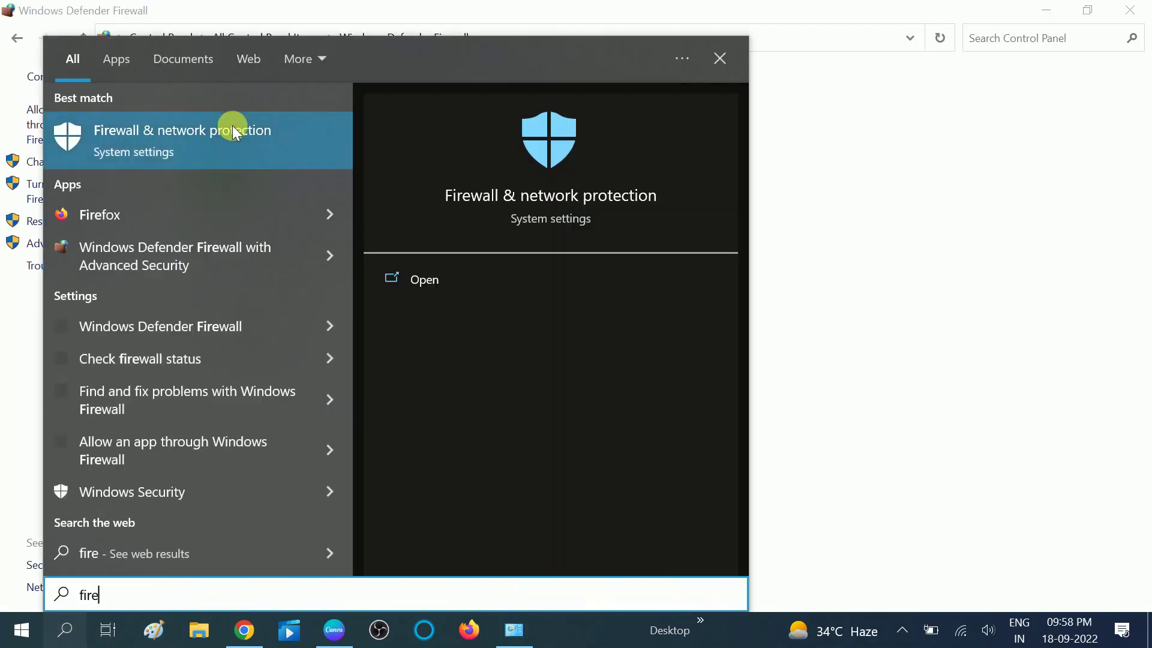
left_click(233, 129)
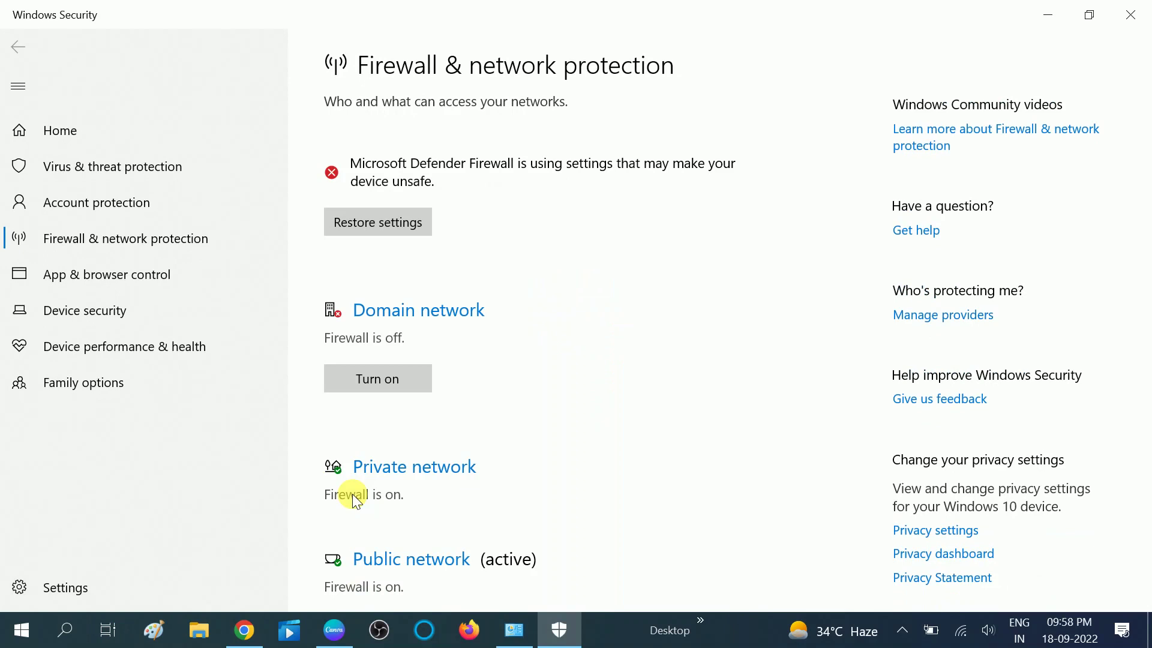
scroll(351, 494, "down", 1)
scroll(358, 498, "down", 2)
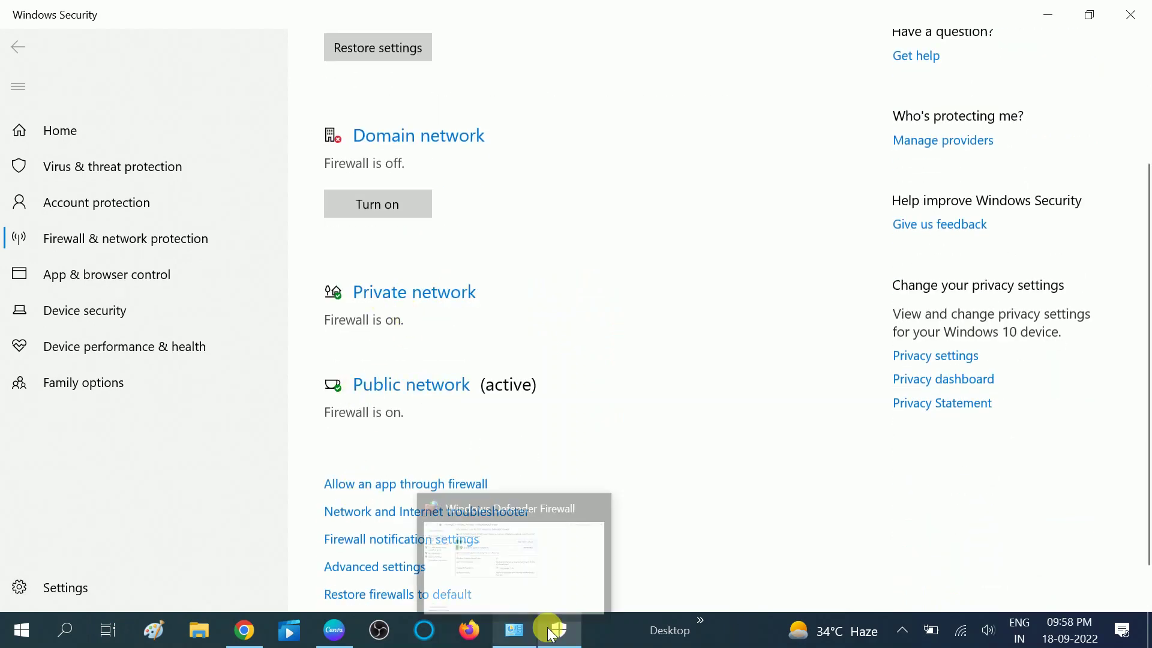
Step: Check the Control Panel firewall window, then bring Windows Security's firewall overview back to the front
left_click(523, 632)
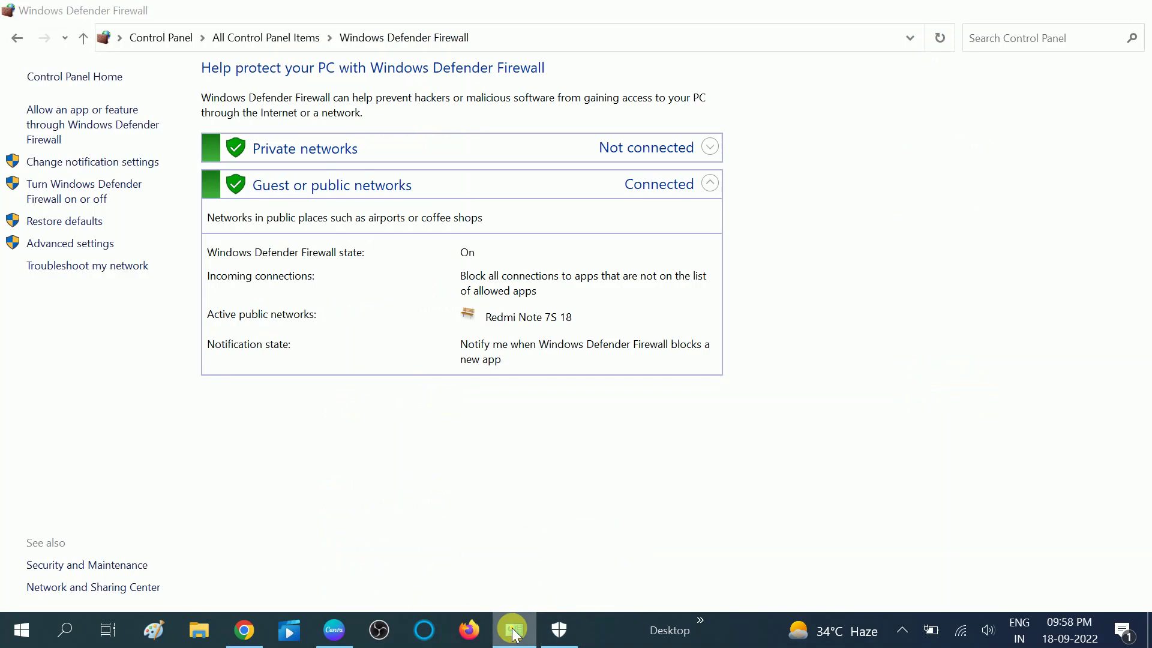
left_click(520, 633)
left_click(516, 636)
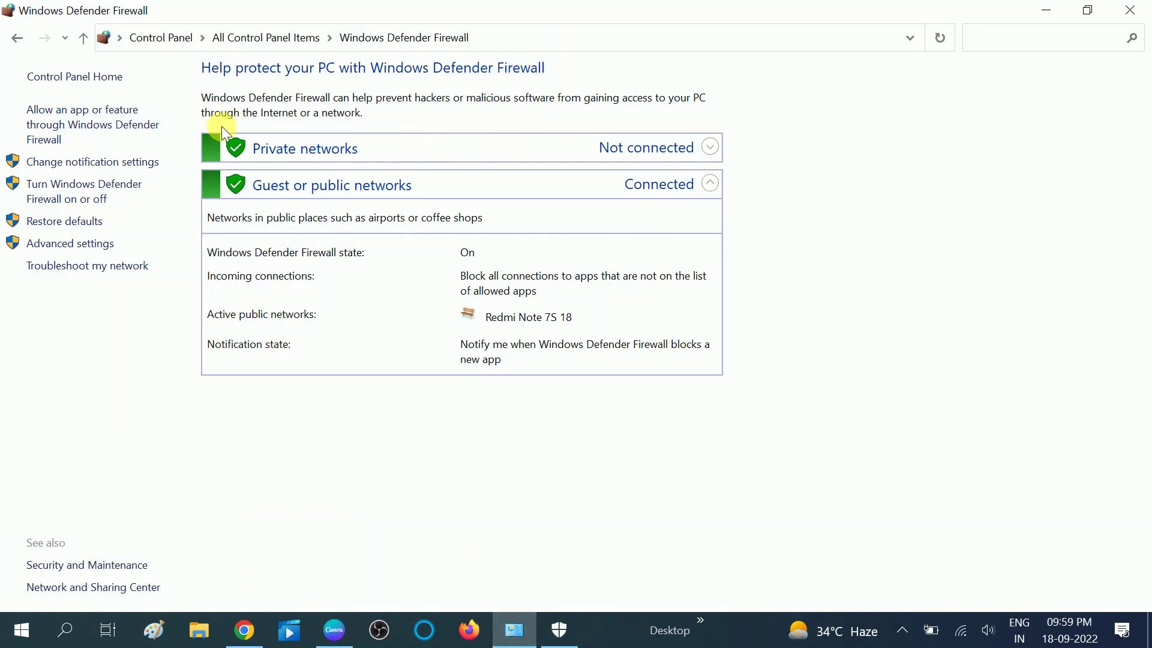
left_click(559, 630)
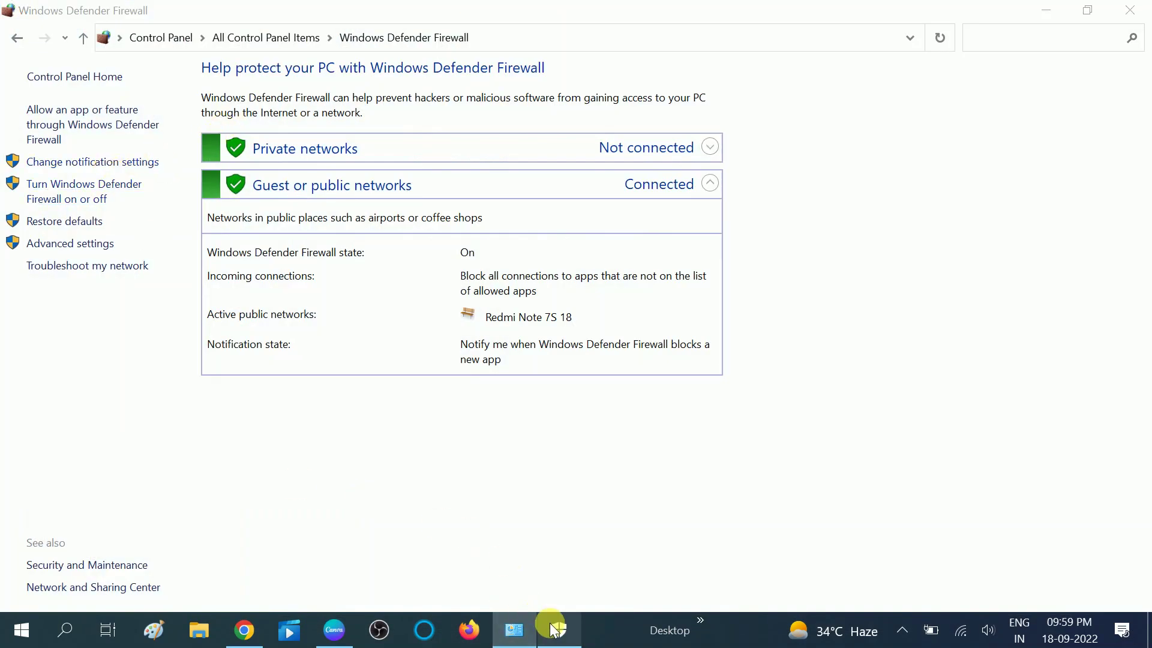
scroll(394, 220, "up", 2)
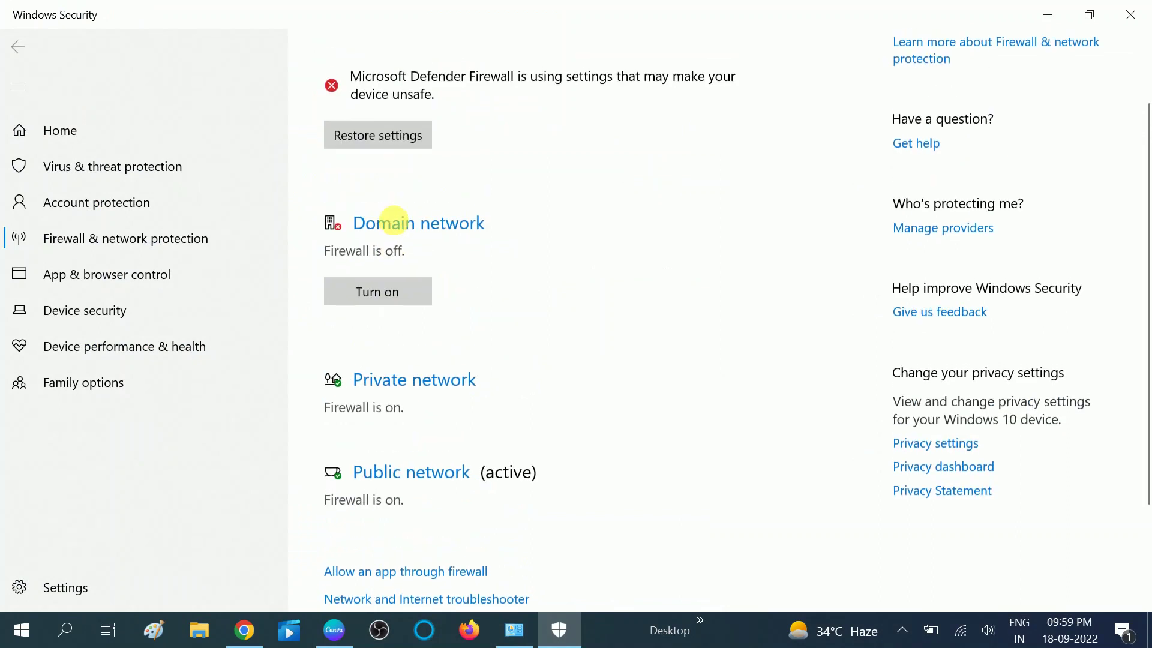